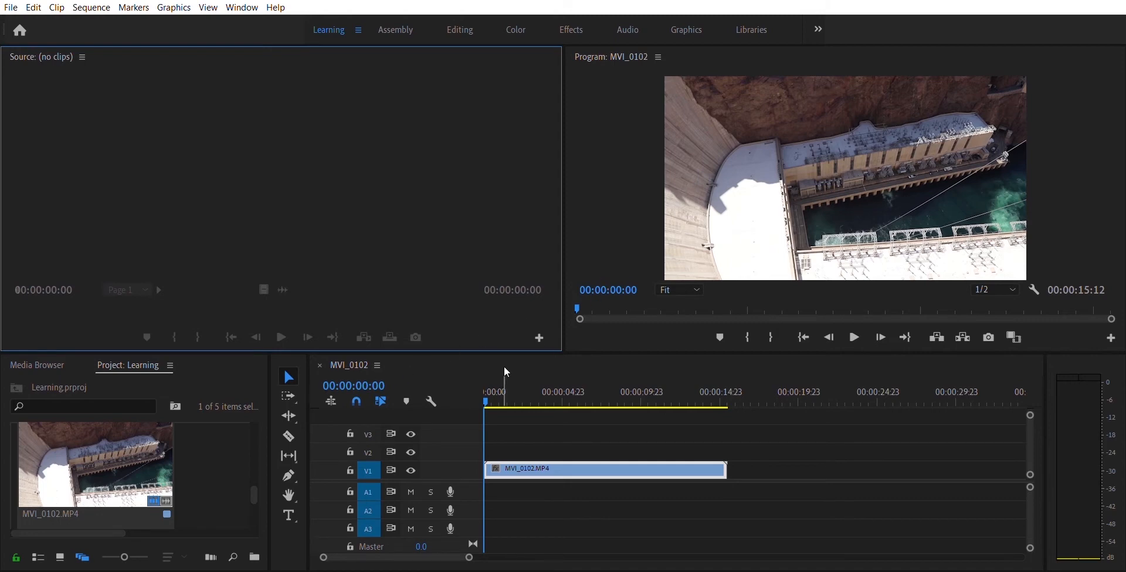
Step: Scrub through the start of the MVI_0102 sequence and play it back up to 00:00:06:06
drag(491, 391, 549, 419)
click(857, 335)
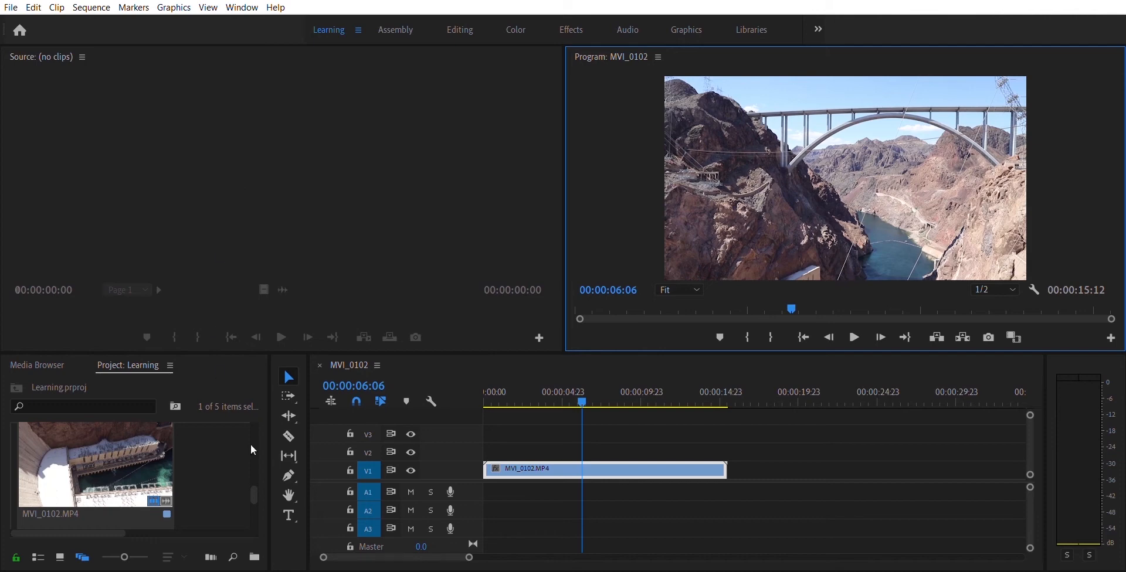
Step: Load the MVI_0099.MP4 clip from the project into the Source monitor and scrub it to 00:00:00:05
click(253, 476)
scroll(222, 451, down, 2)
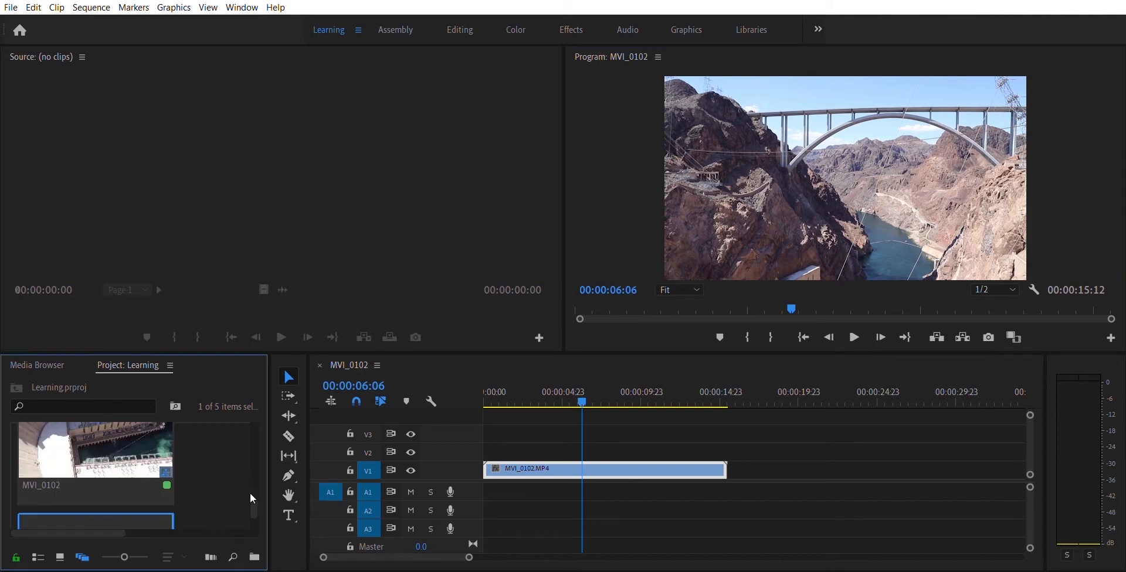
drag(251, 495, 249, 459)
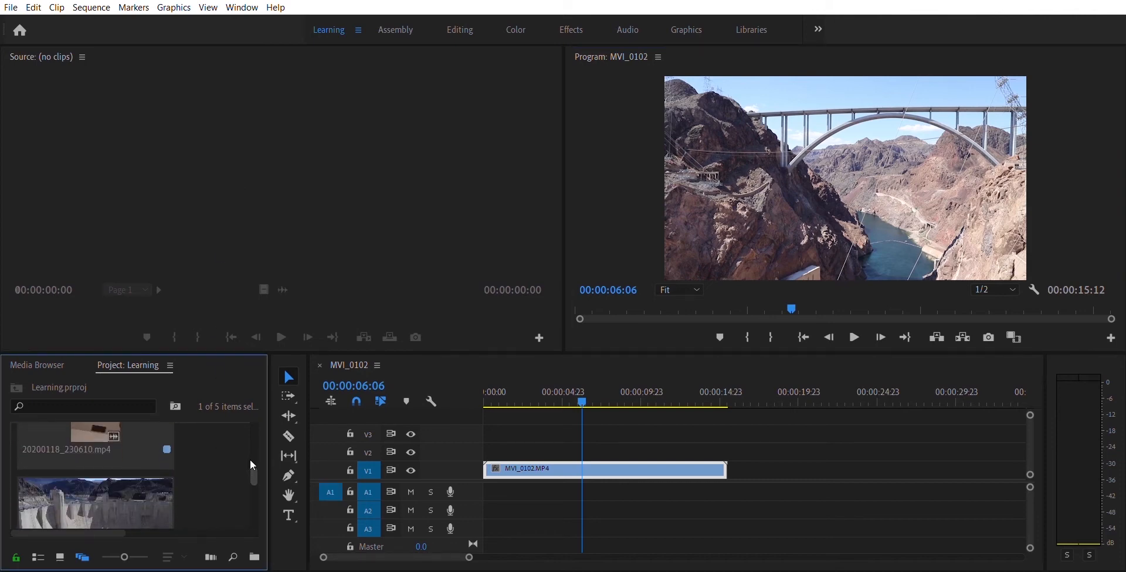
drag(150, 492, 252, 122)
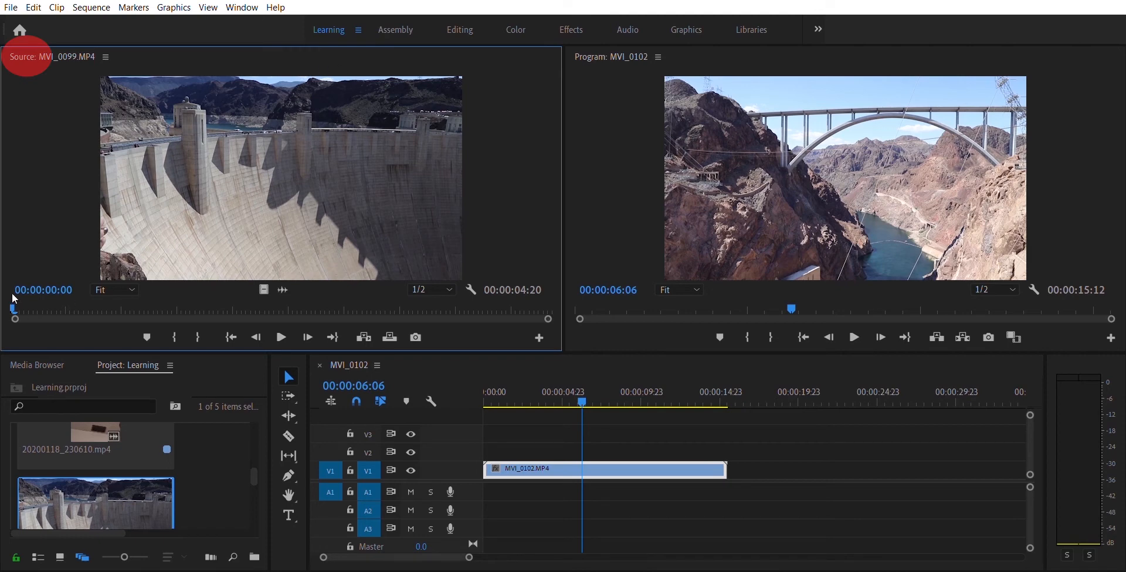
drag(13, 293, 35, 294)
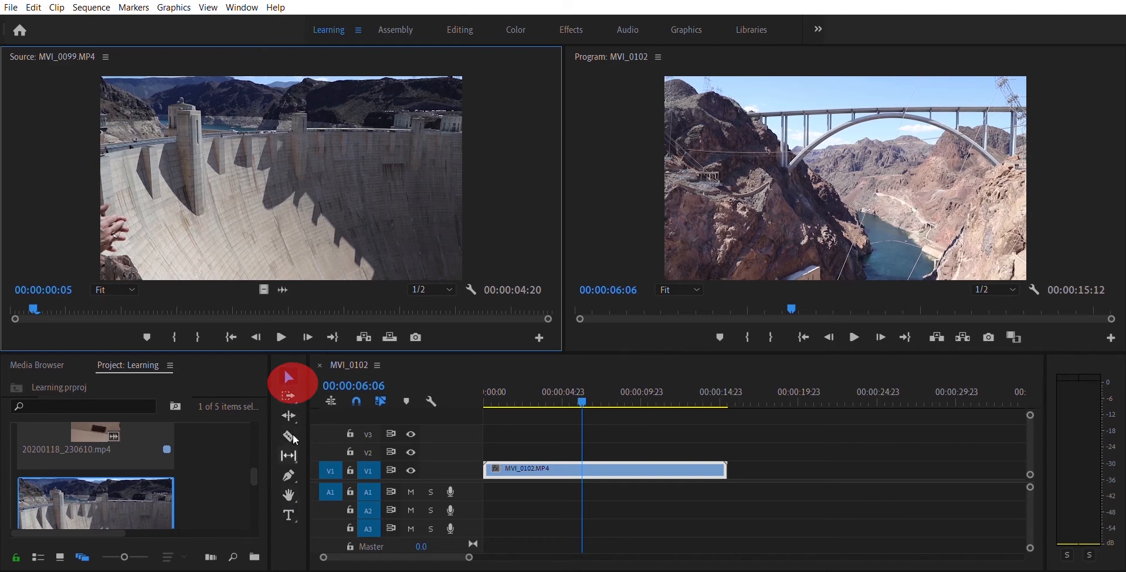
Step: Cut the MVI_0102.MP4 clip on V1 into many short pieces with the Razor tool, including a cut at 00:00:06:06
click(298, 473)
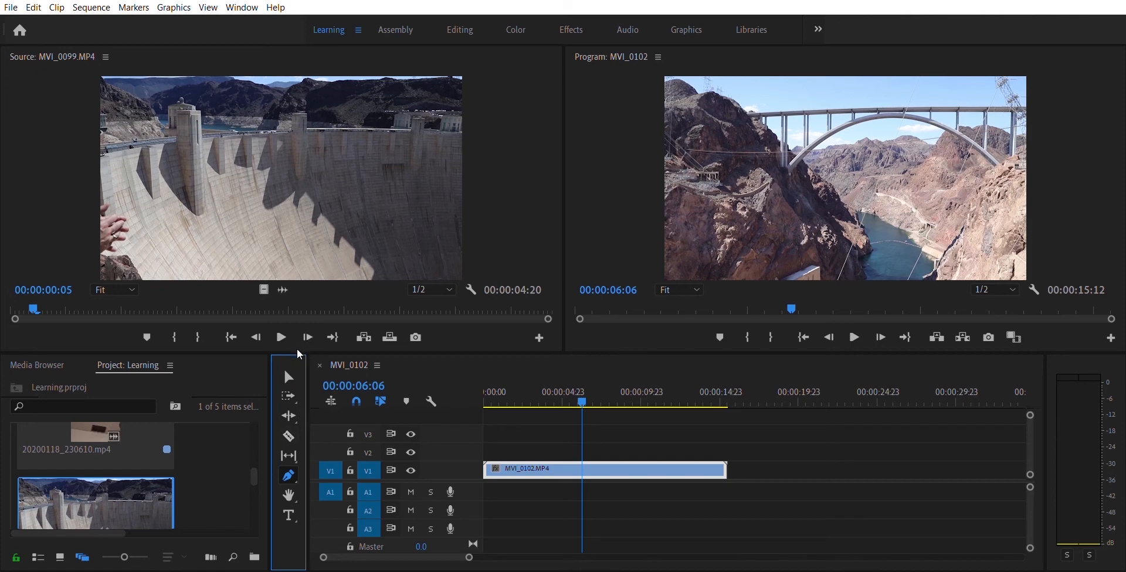
key(v)
click(287, 424)
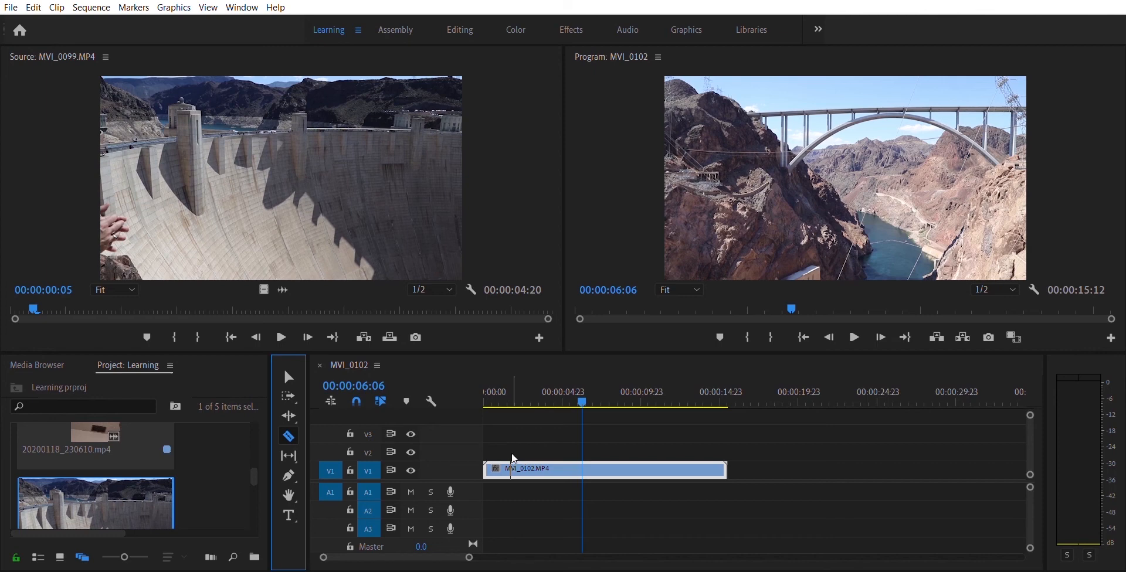
click(512, 468)
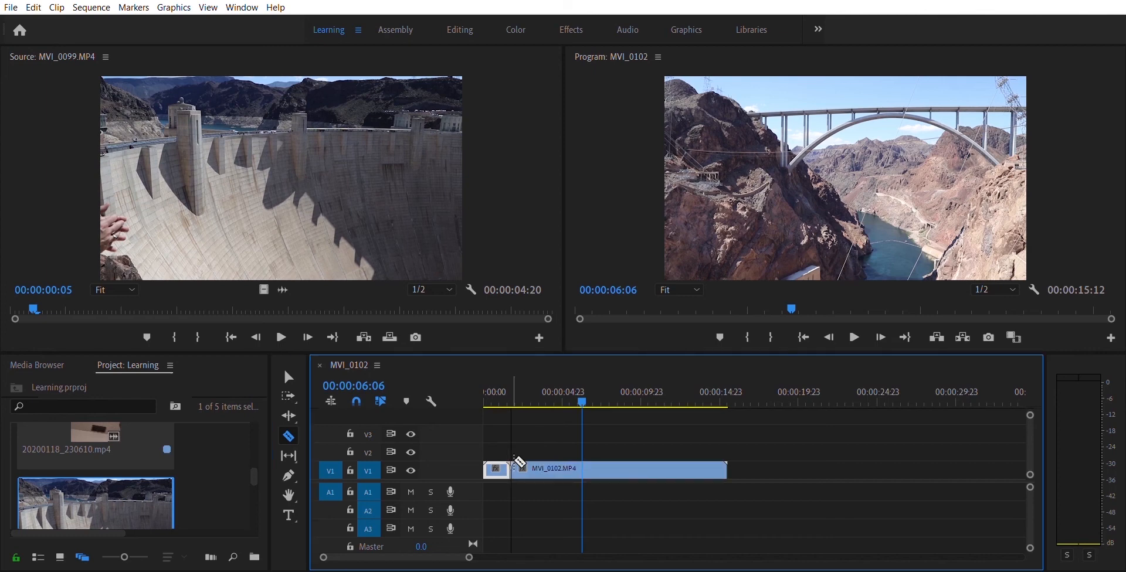
click(534, 468)
click(582, 468)
click(605, 468)
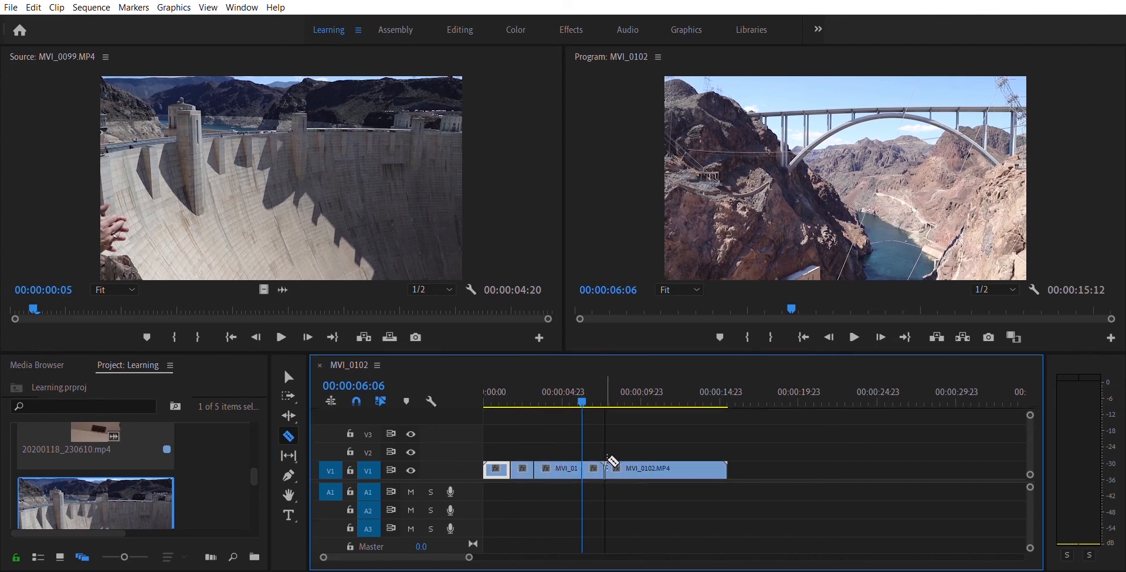
click(622, 469)
click(656, 469)
click(686, 469)
click(703, 469)
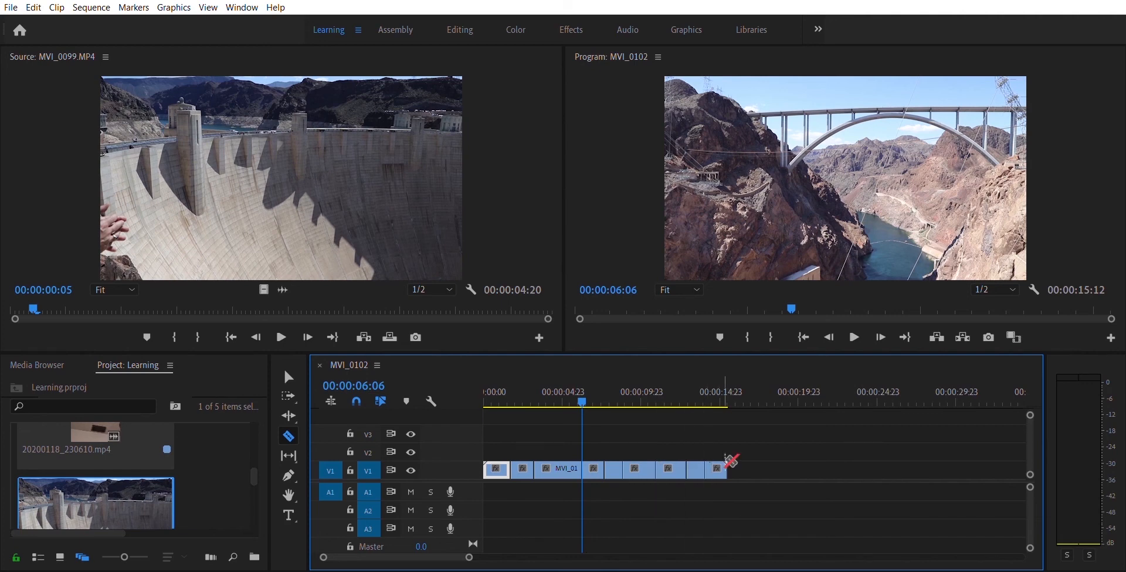
click(718, 467)
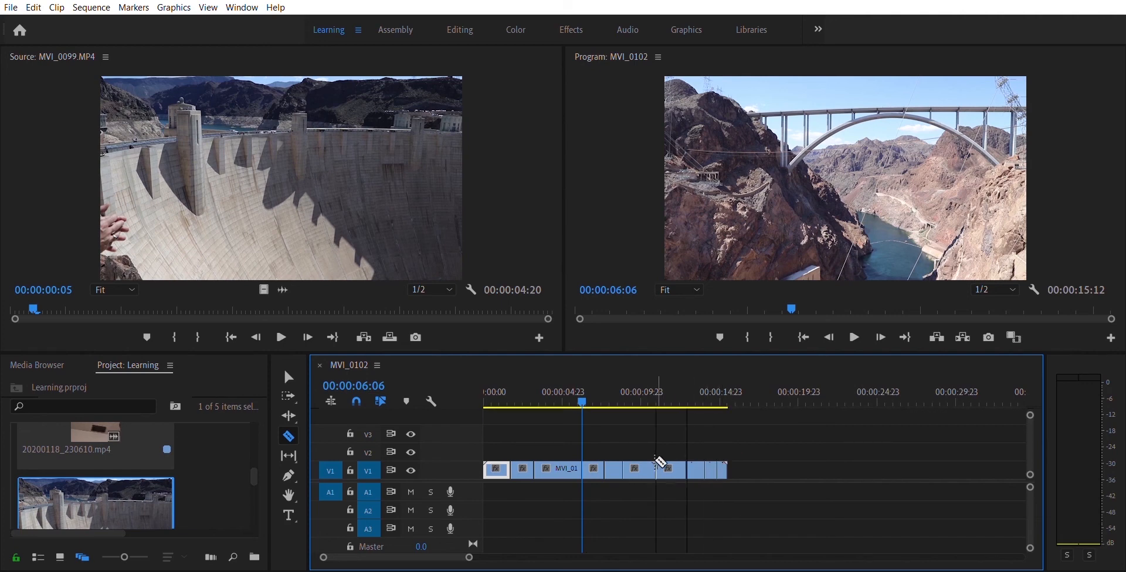
click(643, 467)
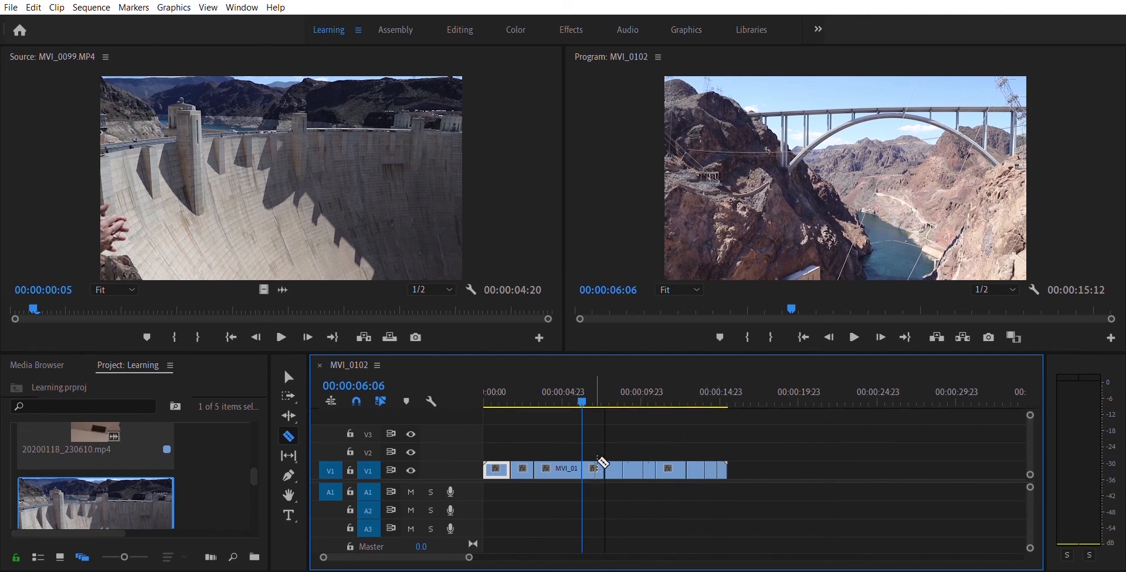
click(554, 468)
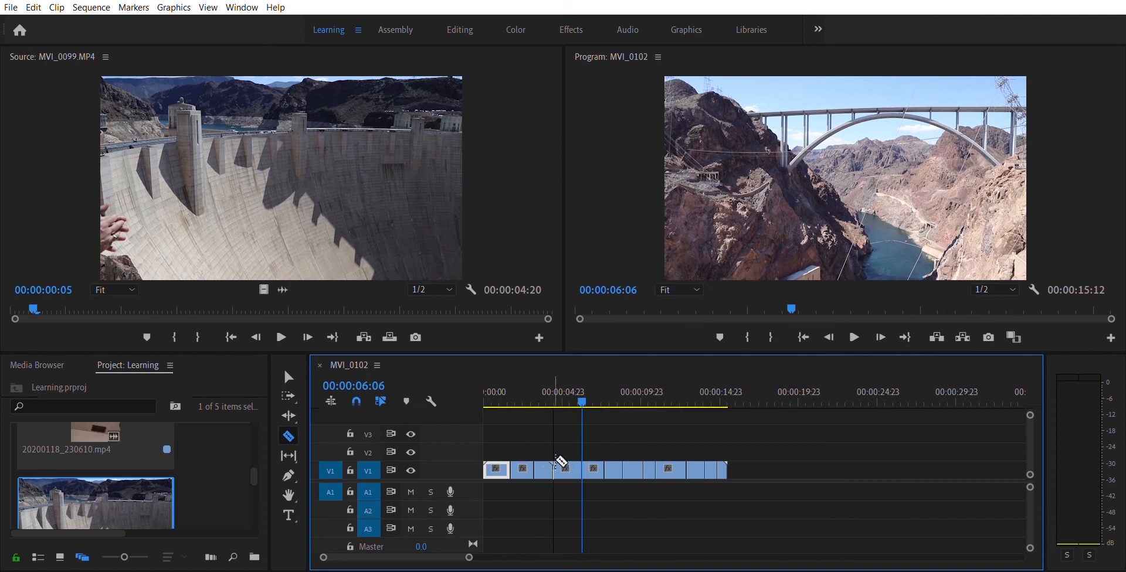
click(581, 467)
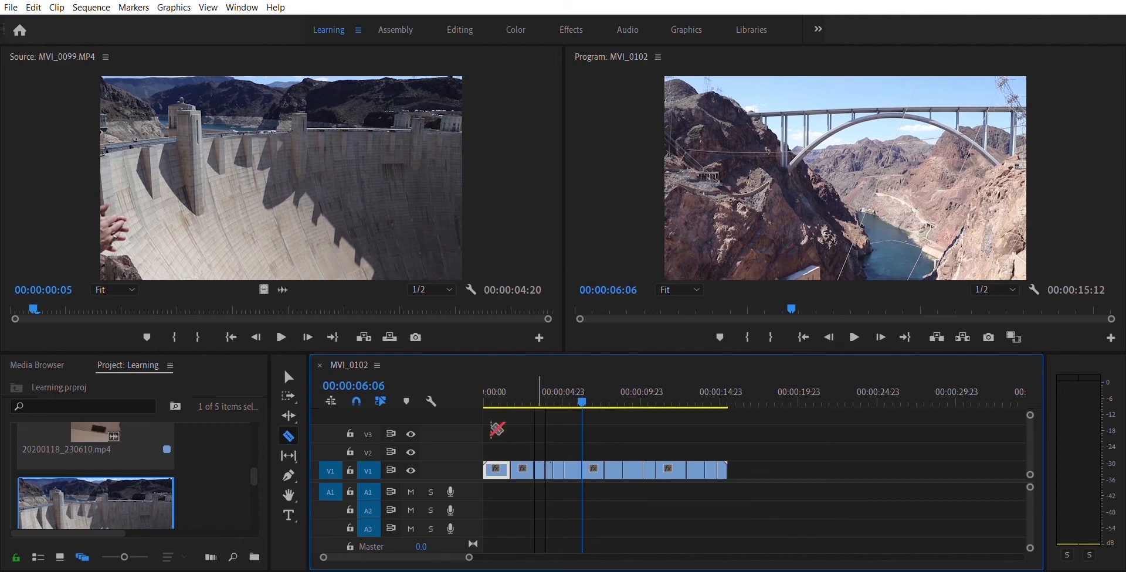
Step: Delete all the MVI_0102.MP4 pieces on V1 that lie after the playhead
click(288, 377)
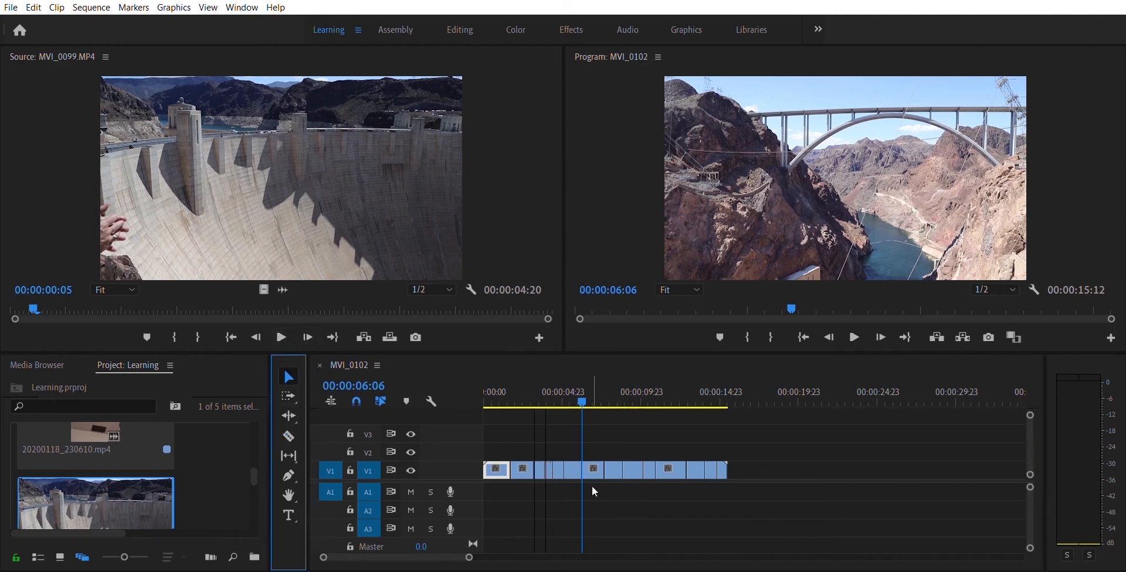
drag(593, 499, 732, 450)
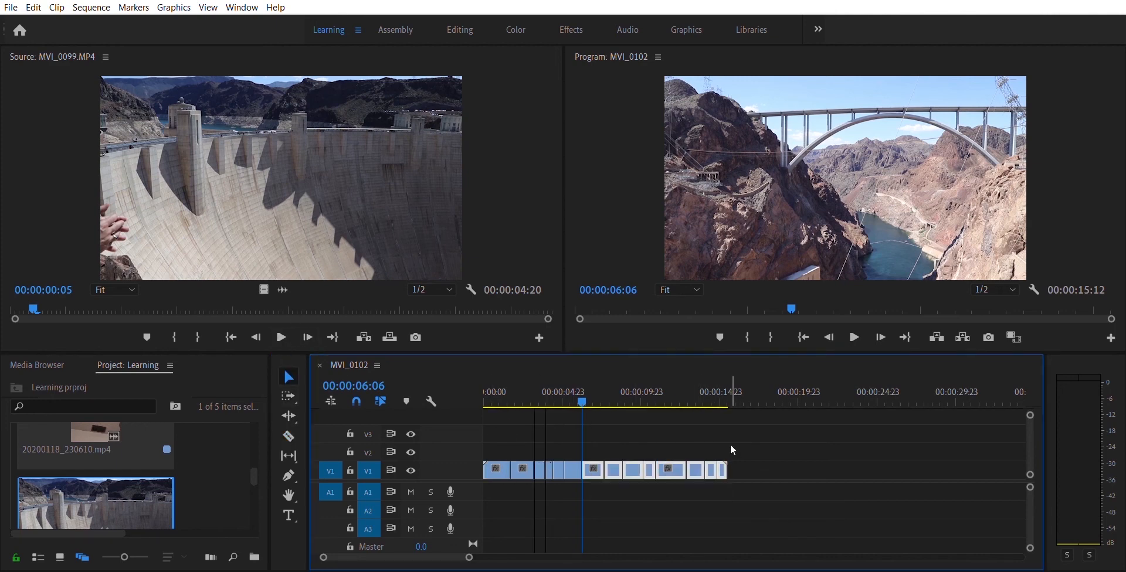
key(Delete)
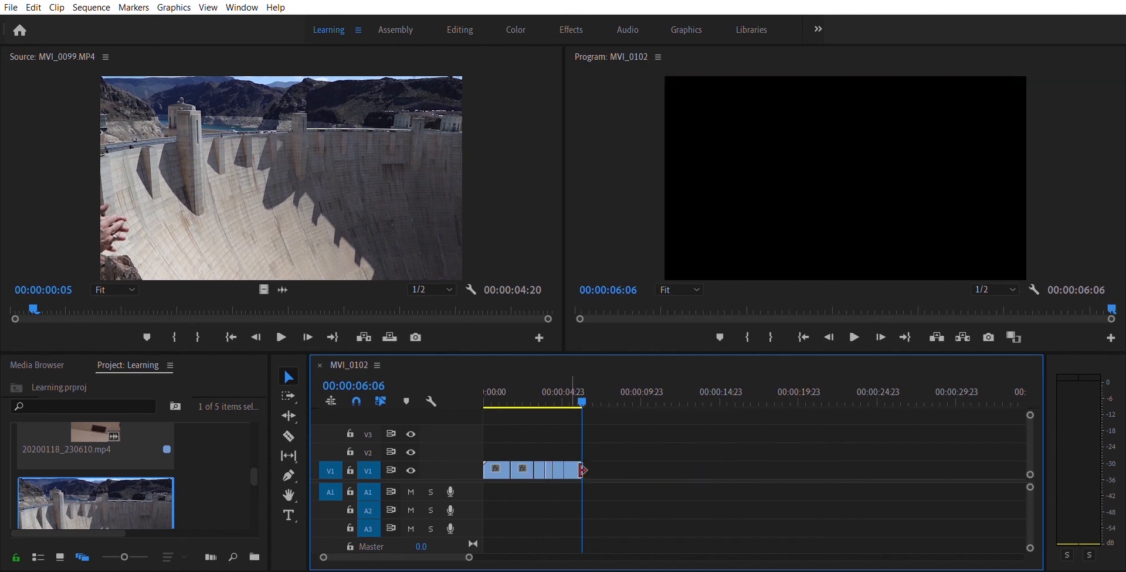
Step: Delete the second piece and a short middle piece on V1, and shift the remaining pieces earlier against the first one
click(528, 466)
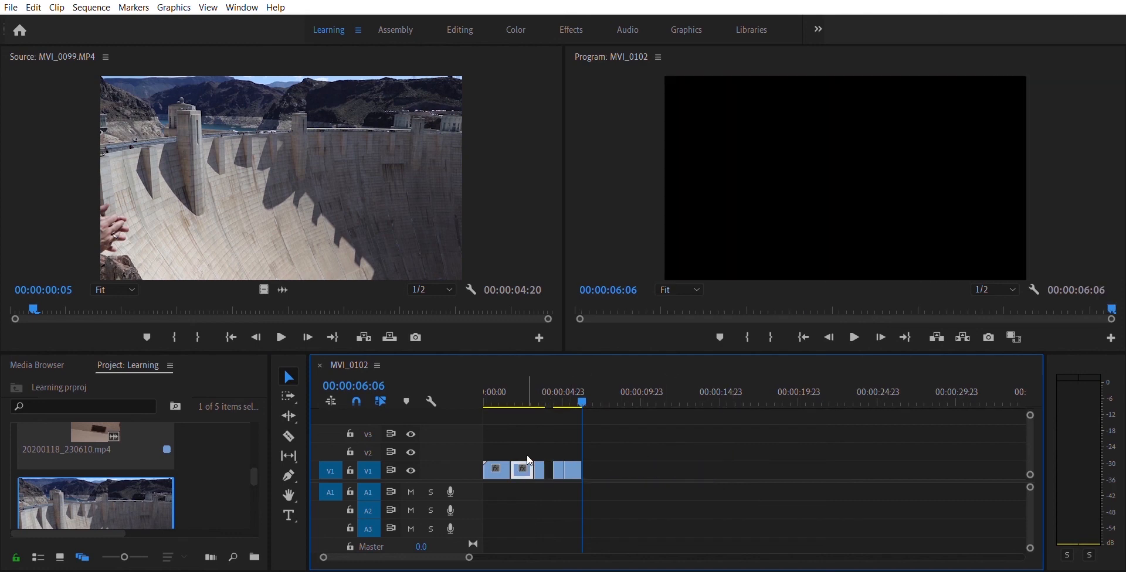
key(Delete)
drag(593, 450, 518, 465)
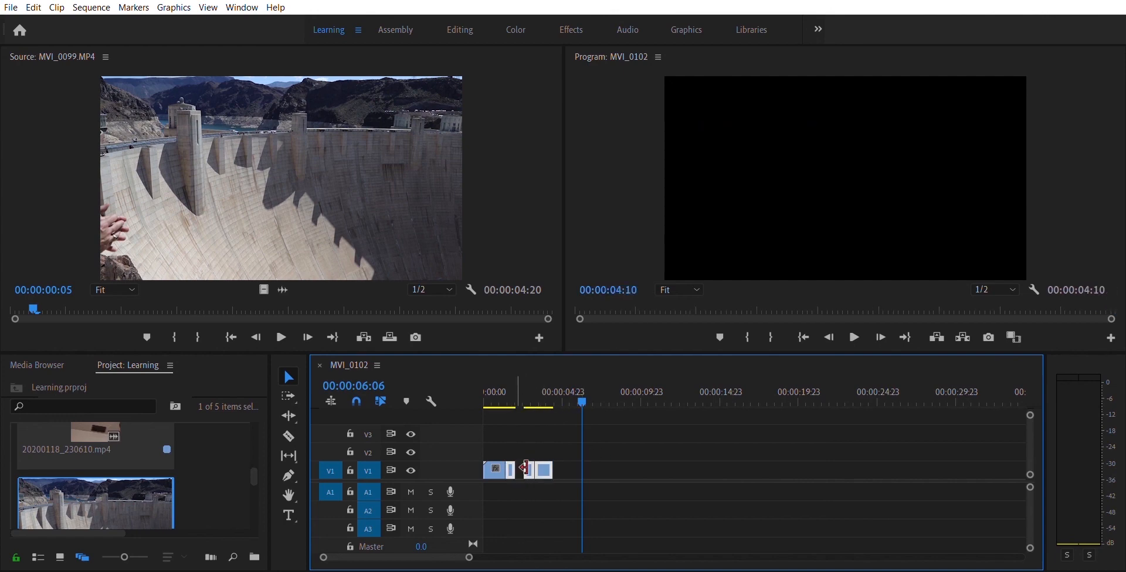
Step: Set the playhead to 00:00:01:13 and close the empty gap between the remaining pieces on V1
drag(591, 391, 509, 395)
click(519, 465)
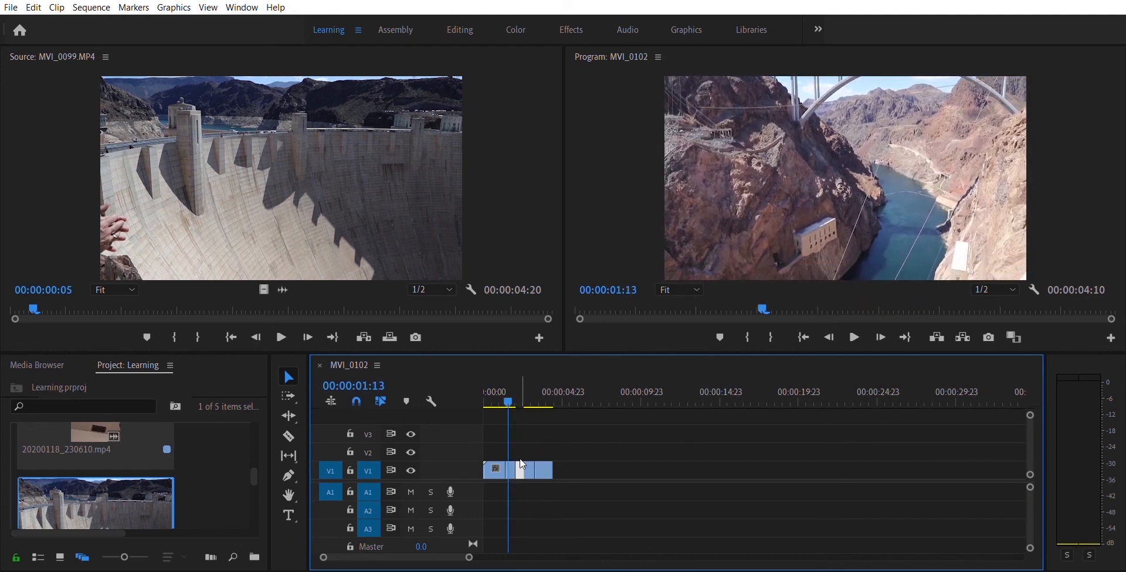
key(Delete)
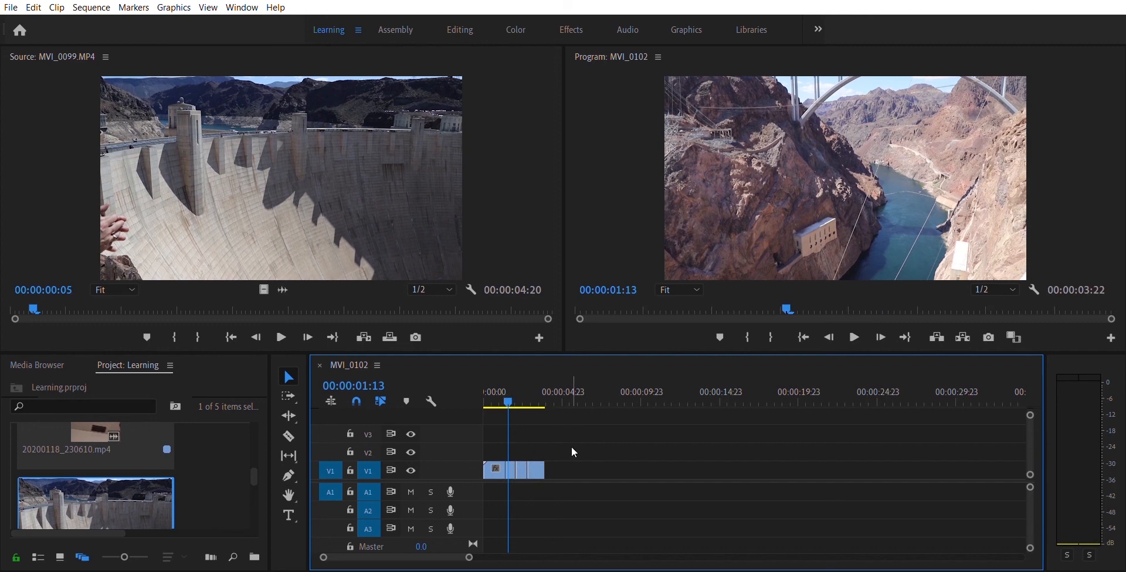